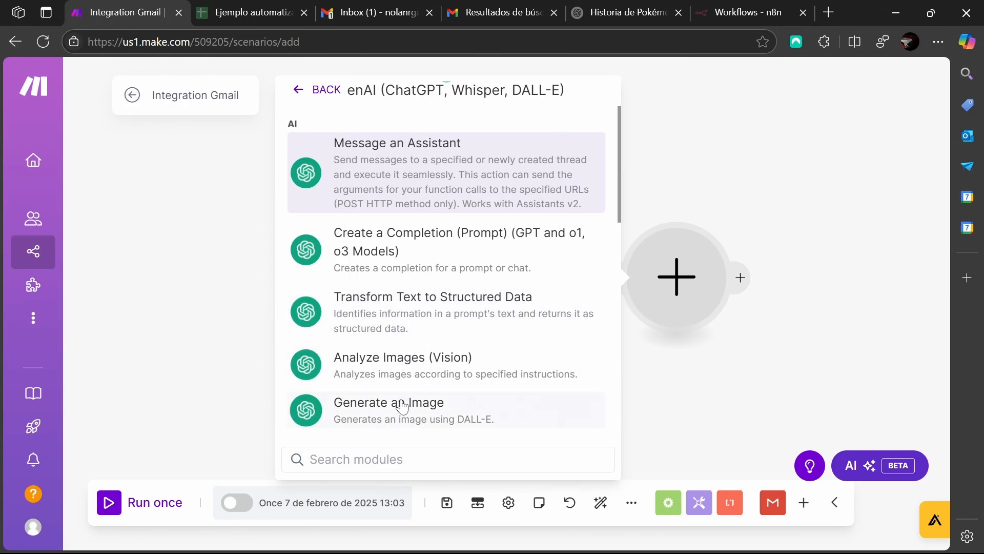
Step: Add the OpenAI Create a Completion (Prompt) module after the Gmail trigger
{"action": "scroll", "coordinate": [410, 366], "scroll_direction": "down", "scroll_amount": 3}
{"action": "scroll", "coordinate": [424, 367], "scroll_direction": "up", "scroll_amount": 2}
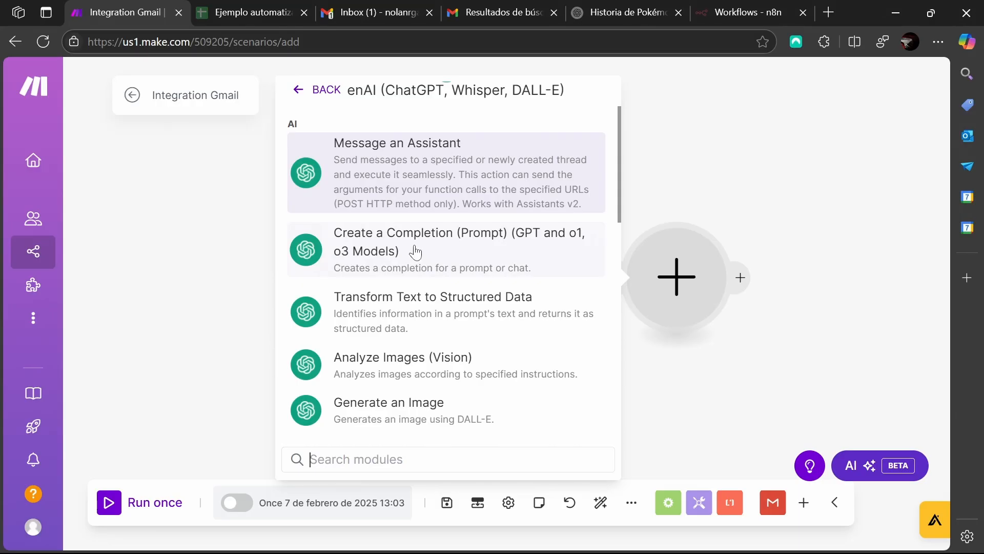
{"action": "left_click", "coordinate": [415, 252]}
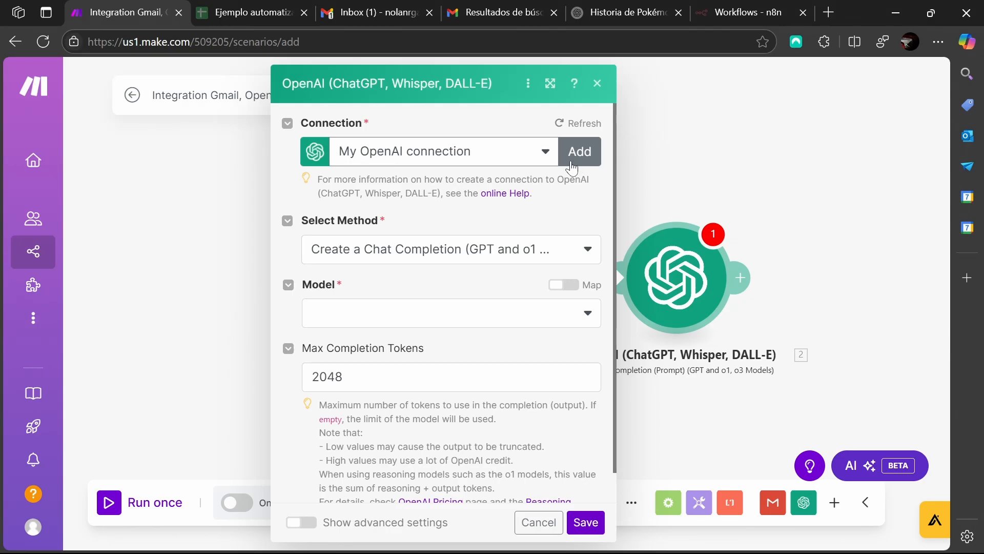
Step: Set the model of the OpenAI chat completion to gpt-4o-mini (system)
{"action": "scroll", "coordinate": [443, 326], "scroll_direction": "down", "scroll_amount": 1}
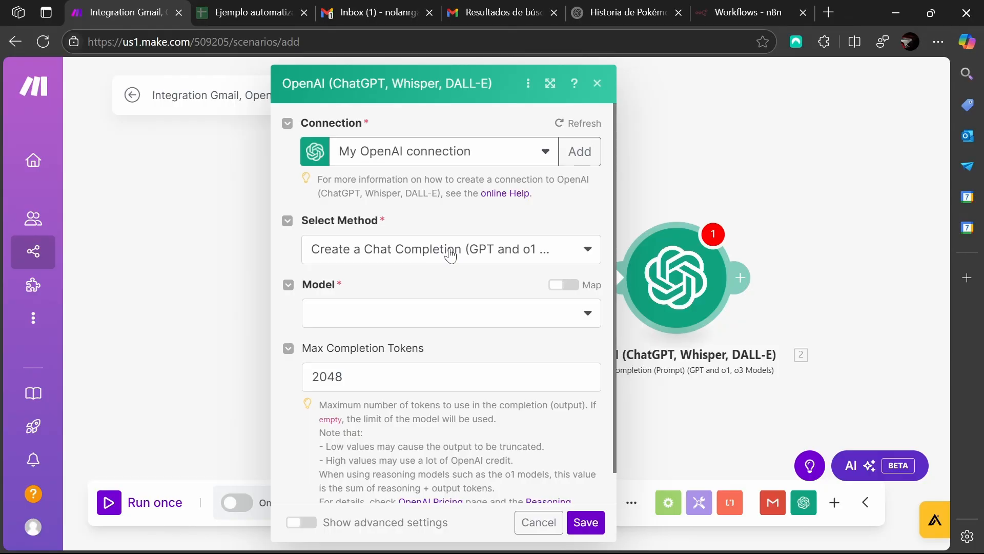
{"action": "left_click", "coordinate": [450, 255]}
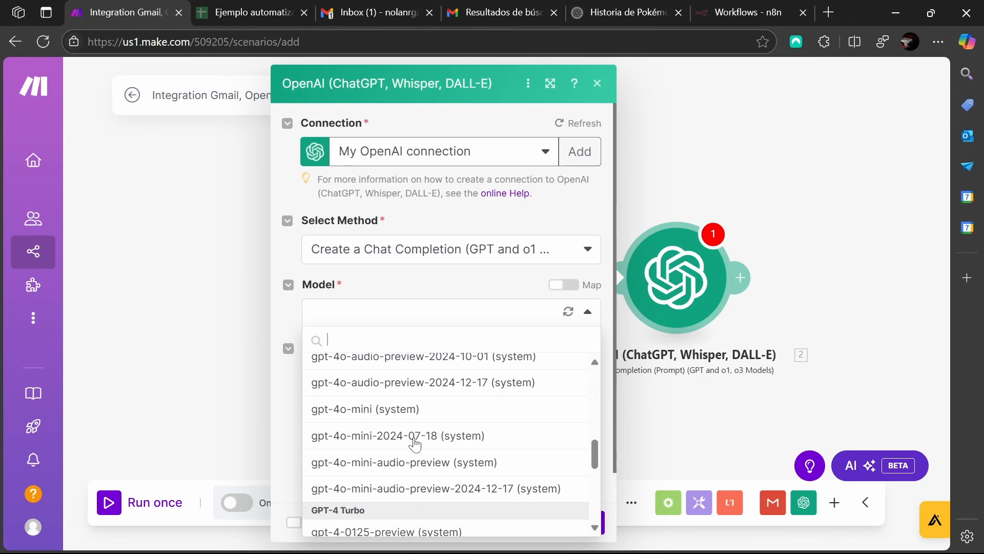
{"action": "scroll", "coordinate": [415, 440], "scroll_direction": "up", "scroll_amount": 5}
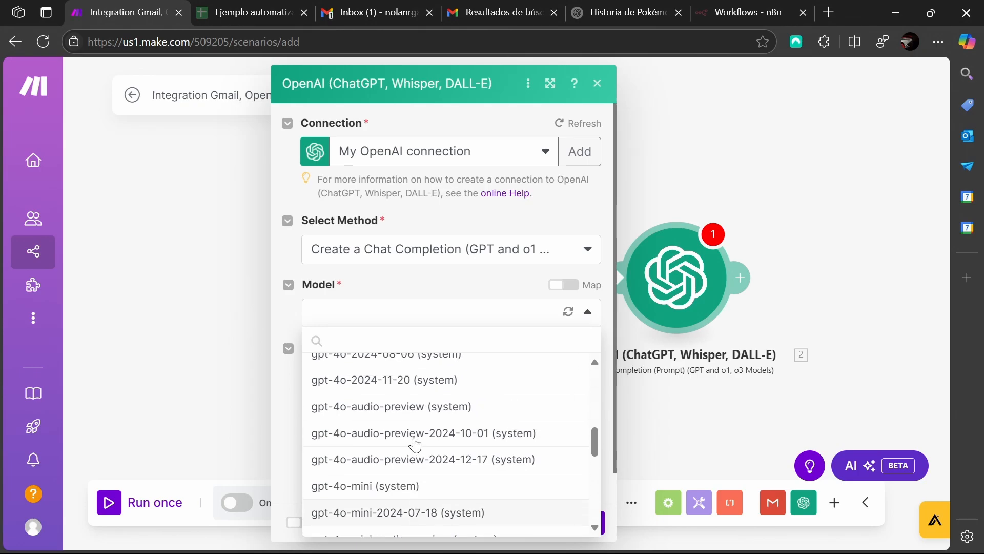
{"action": "scroll", "coordinate": [416, 446], "scroll_direction": "down", "scroll_amount": 3}
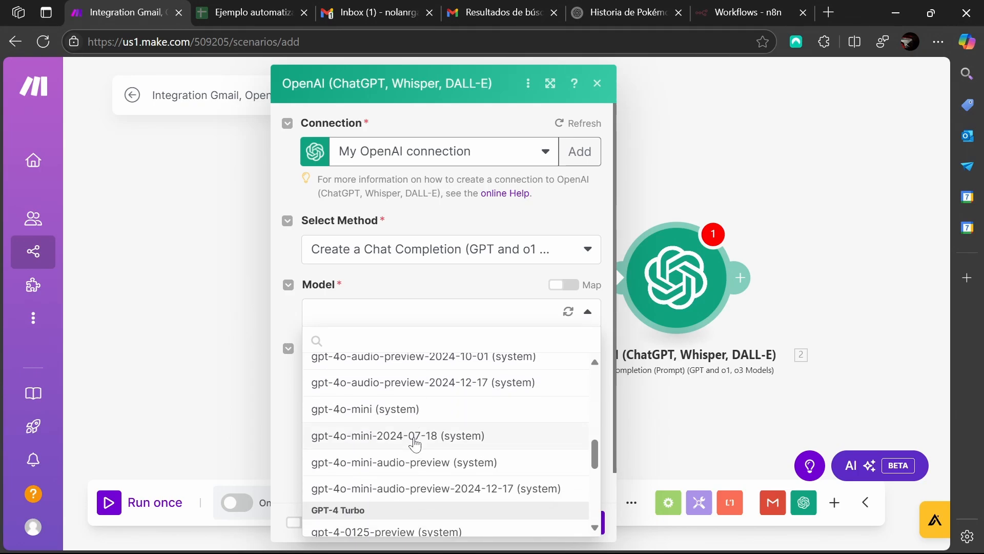
{"action": "scroll", "coordinate": [415, 444], "scroll_direction": "up", "scroll_amount": 3}
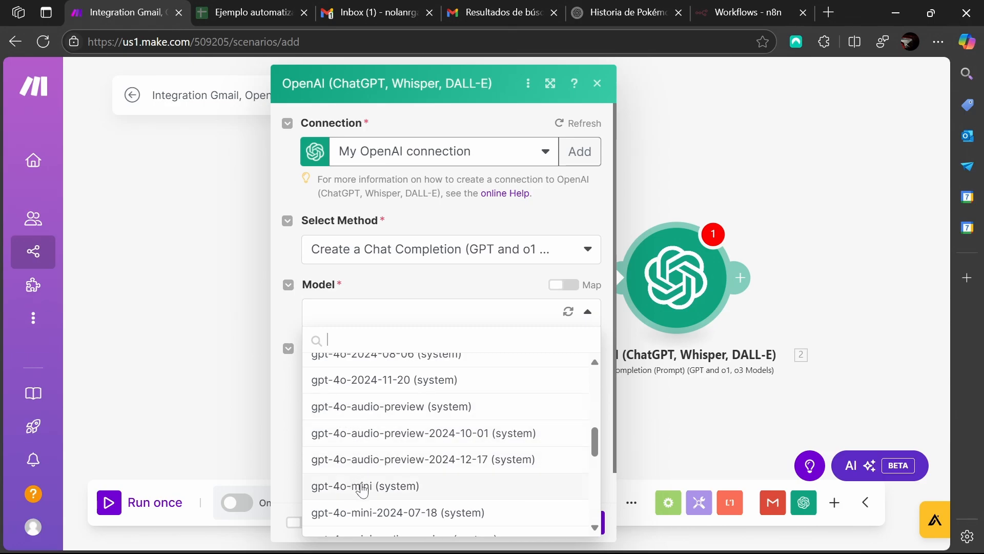
{"action": "scroll", "coordinate": [370, 496], "scroll_direction": "down", "scroll_amount": 3}
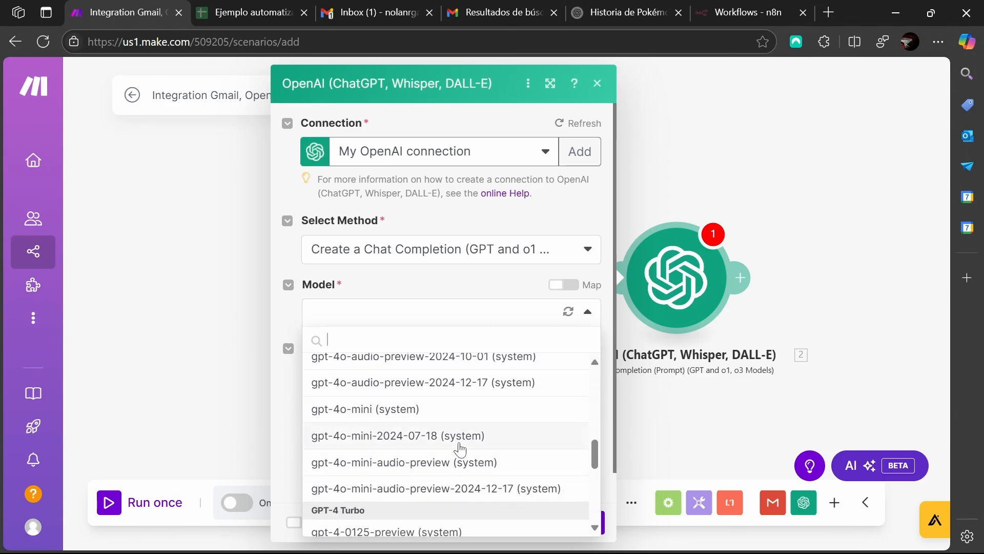
{"action": "left_click", "coordinate": [361, 417]}
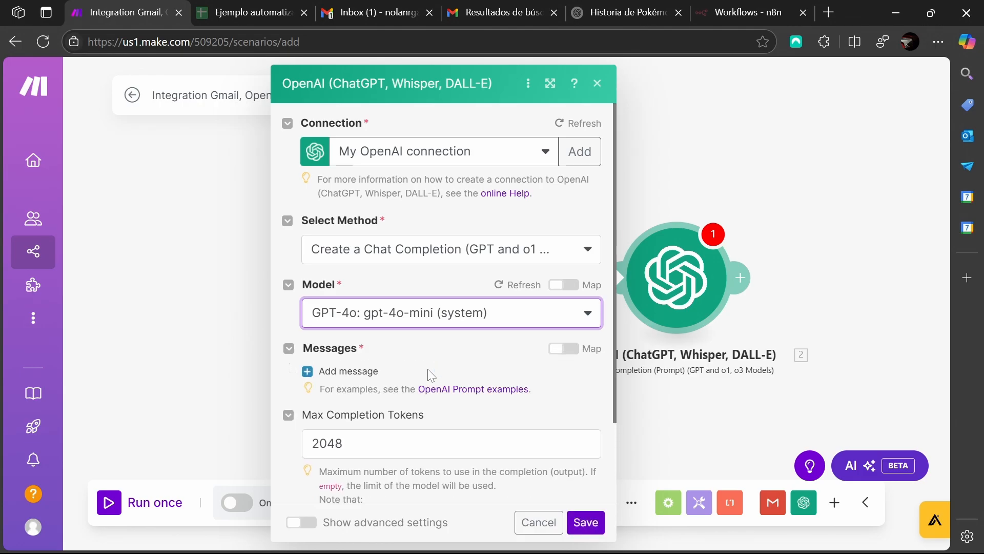
Step: Add a Developer/System message: "Actúa como un asistente muy amable. Tú vas a resumir el correo que te envíe, y lo escribirás en formato de punteo."
{"action": "scroll", "coordinate": [390, 368], "scroll_direction": "down", "scroll_amount": 2}
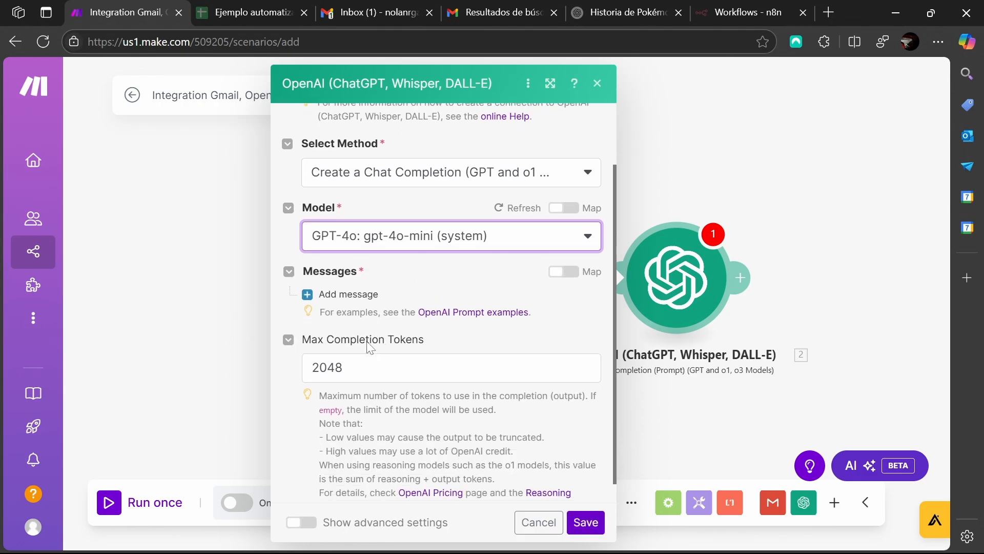
{"action": "left_click", "coordinate": [358, 296]}
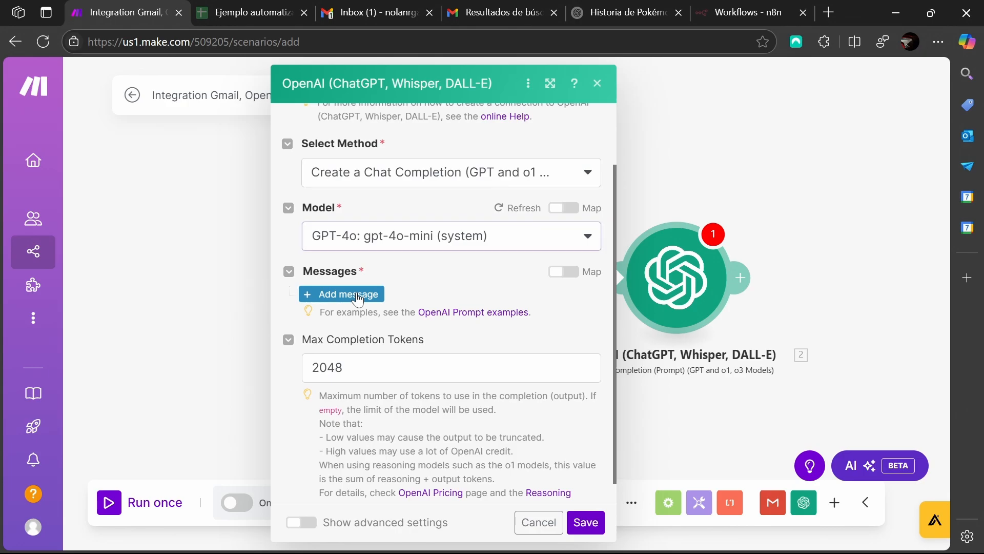
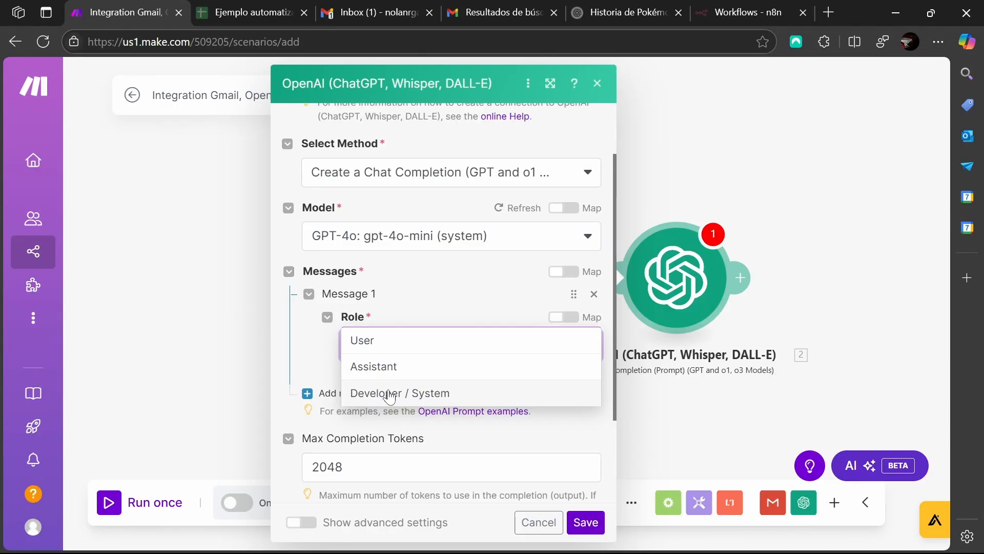
{"action": "left_click", "coordinate": [389, 394]}
{"action": "left_click", "coordinate": [419, 403]}
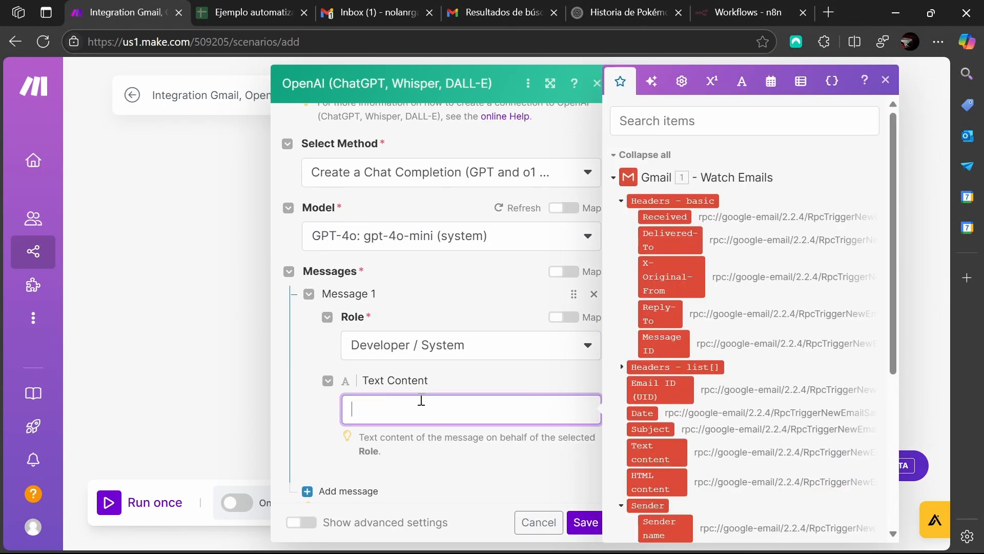
{"action": "scroll", "coordinate": [429, 382], "scroll_direction": "down", "scroll_amount": 2}
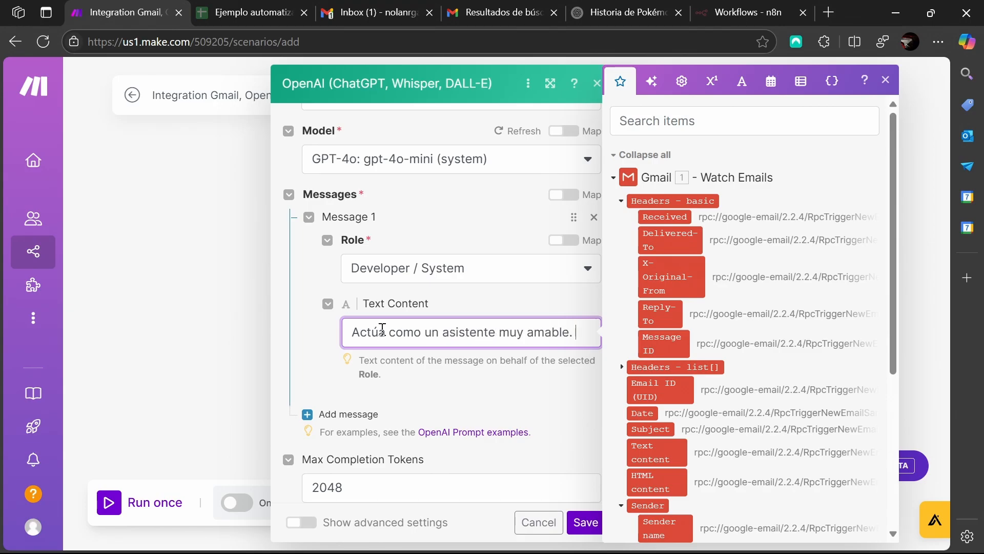
{"action": "type", "text": "v"}
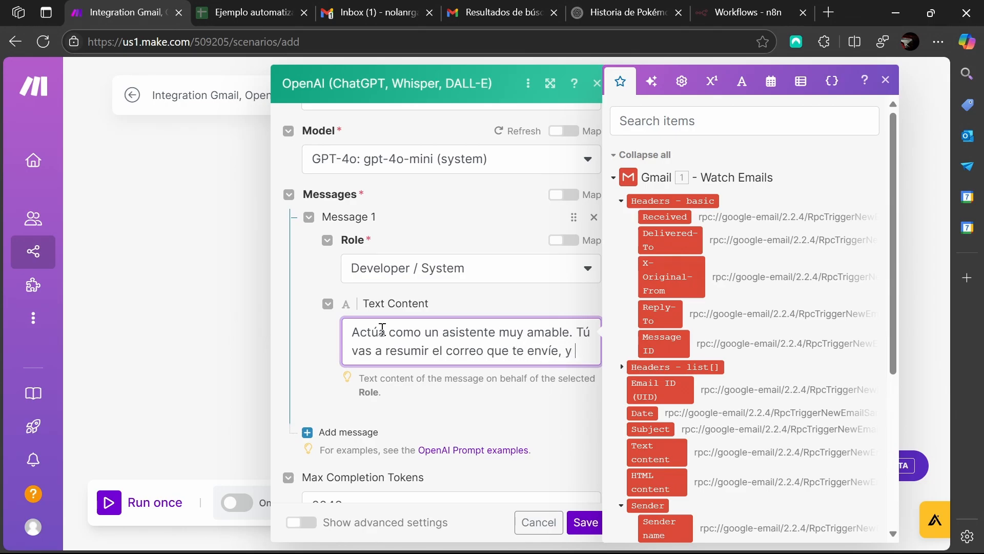
{"action": "type", "text": "escribirás en formato de punteo."}
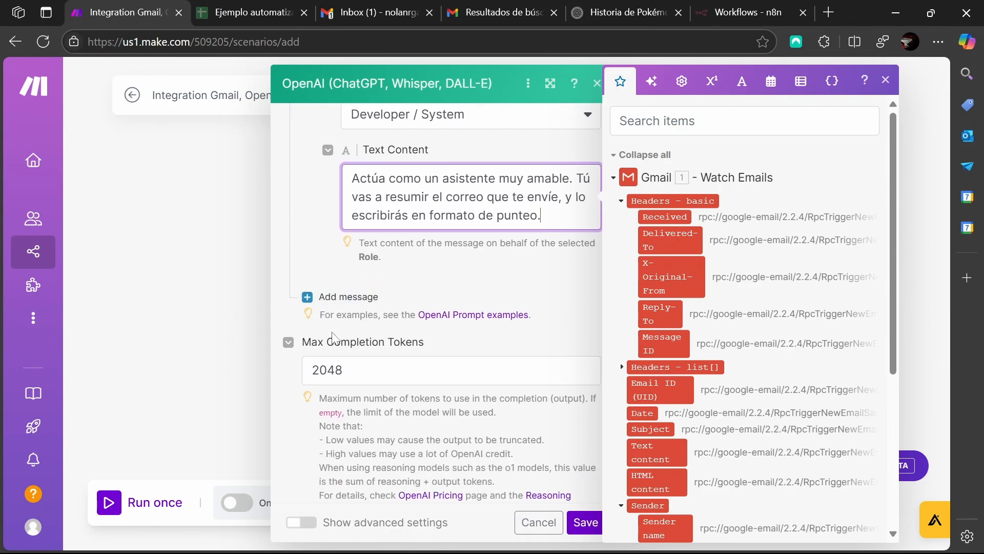
Step: Add a second message to the completion with the User role and start its text content
{"action": "left_click", "coordinate": [347, 298]}
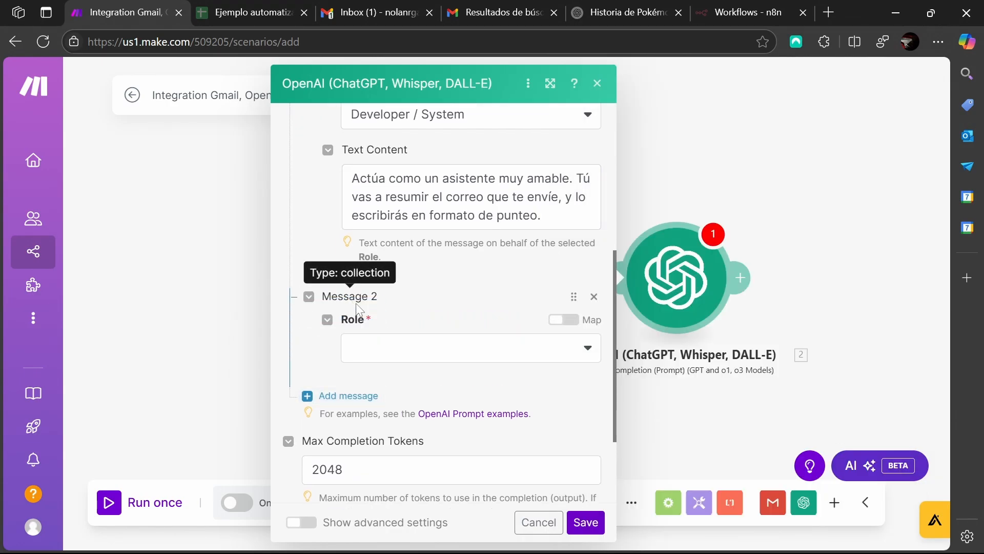
{"action": "left_click", "coordinate": [385, 347]}
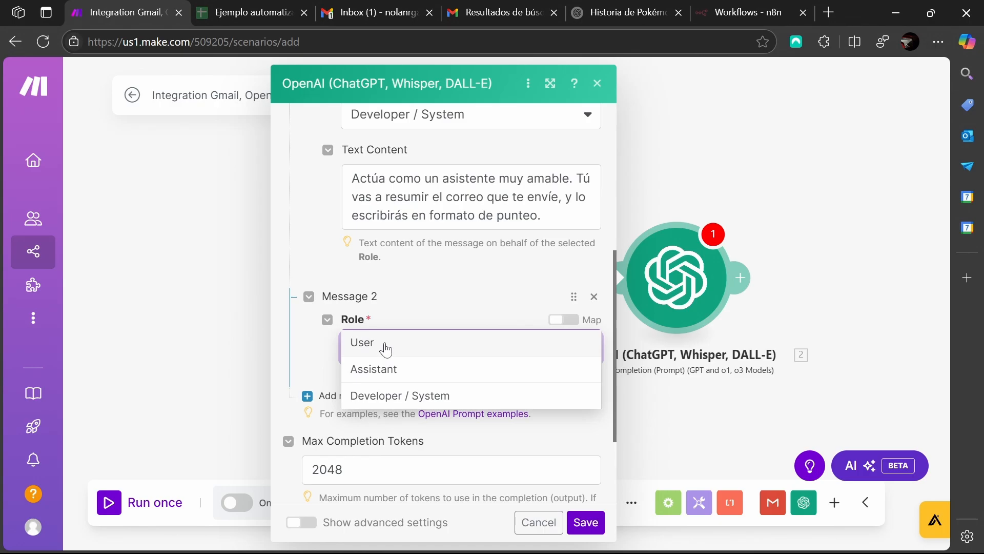
{"action": "left_click", "coordinate": [386, 350]}
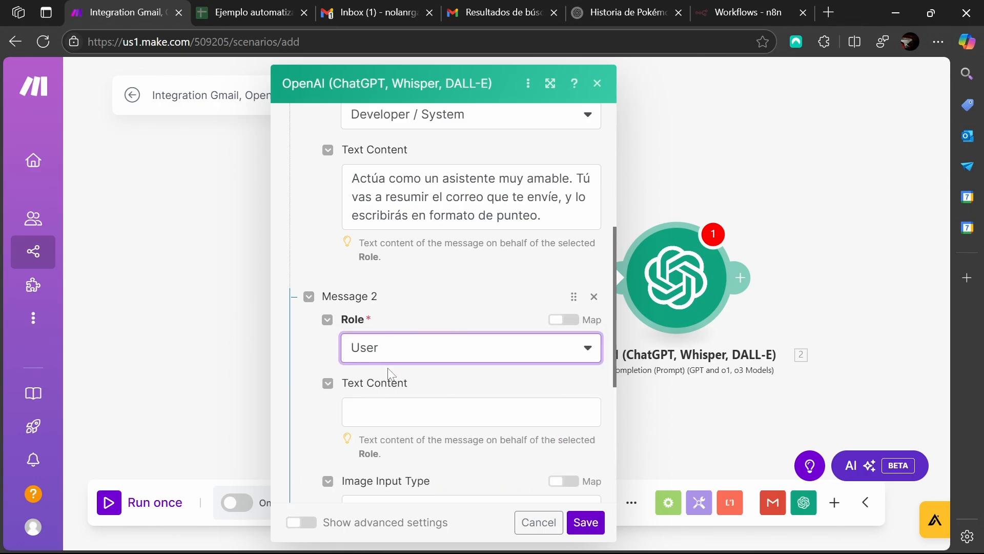
{"action": "left_click", "coordinate": [400, 410]}
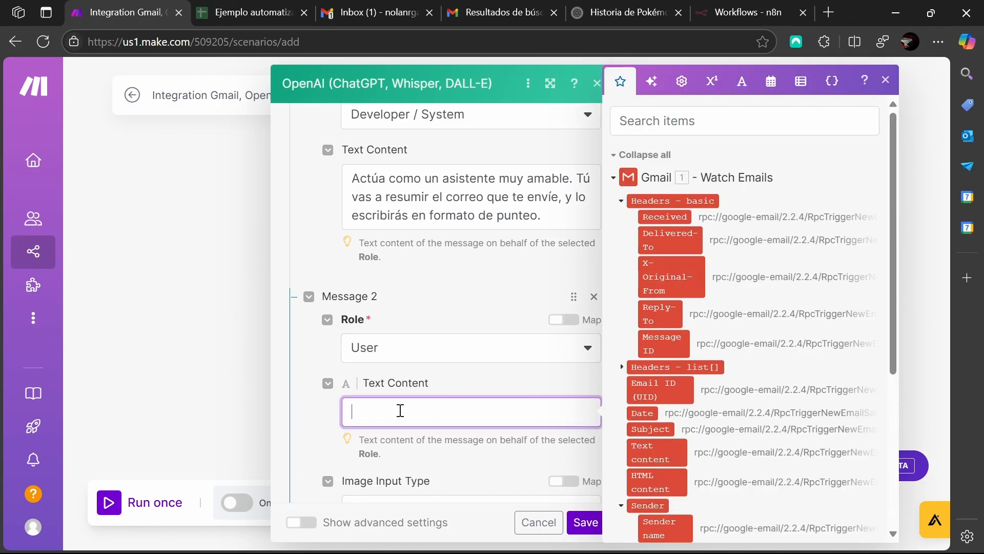
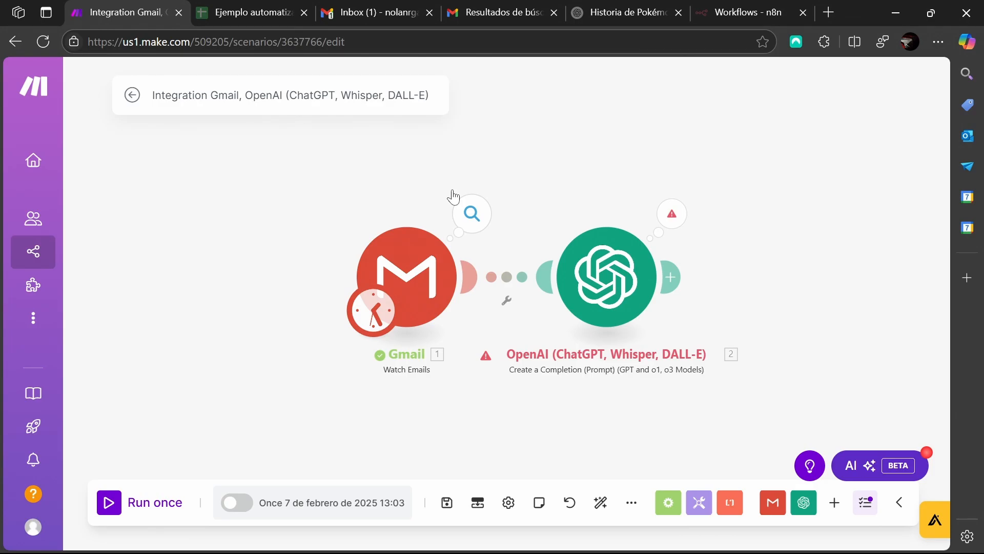
Step: Inspect the output bundle of the Gmail Watch Emails module from the last run, including subject and text content
{"action": "left_click", "coordinate": [470, 216]}
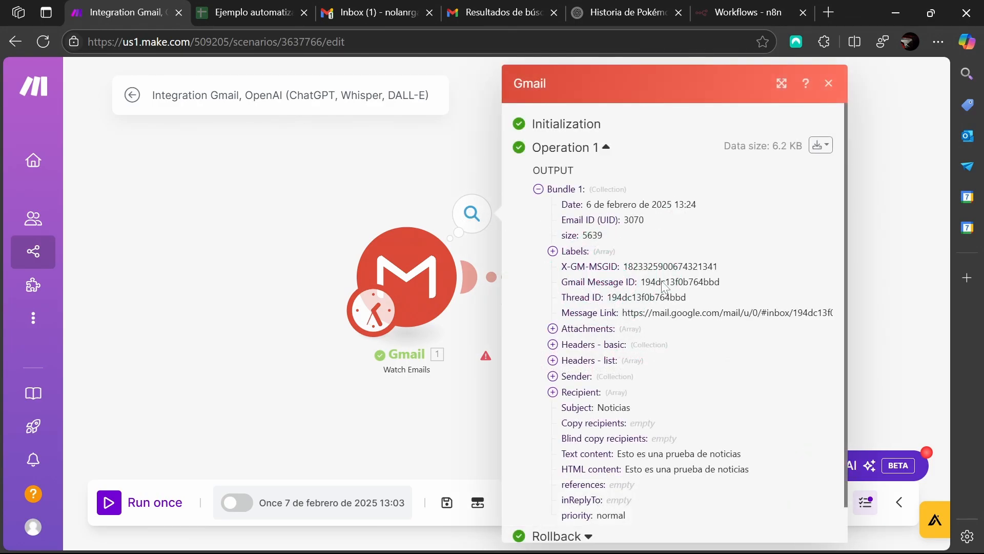
{"action": "scroll", "coordinate": [620, 315], "scroll_direction": "down", "scroll_amount": 1}
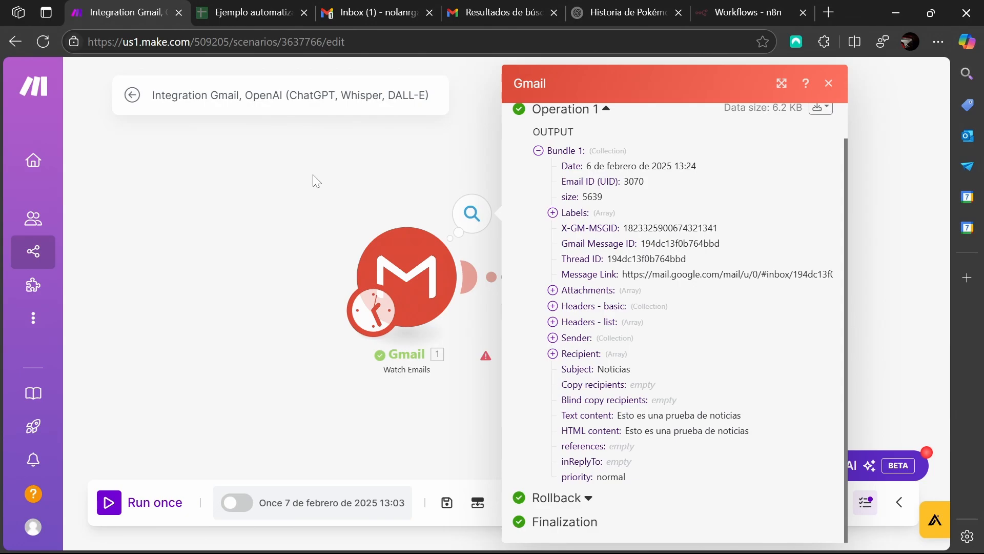
{"action": "left_click", "coordinate": [315, 182]}
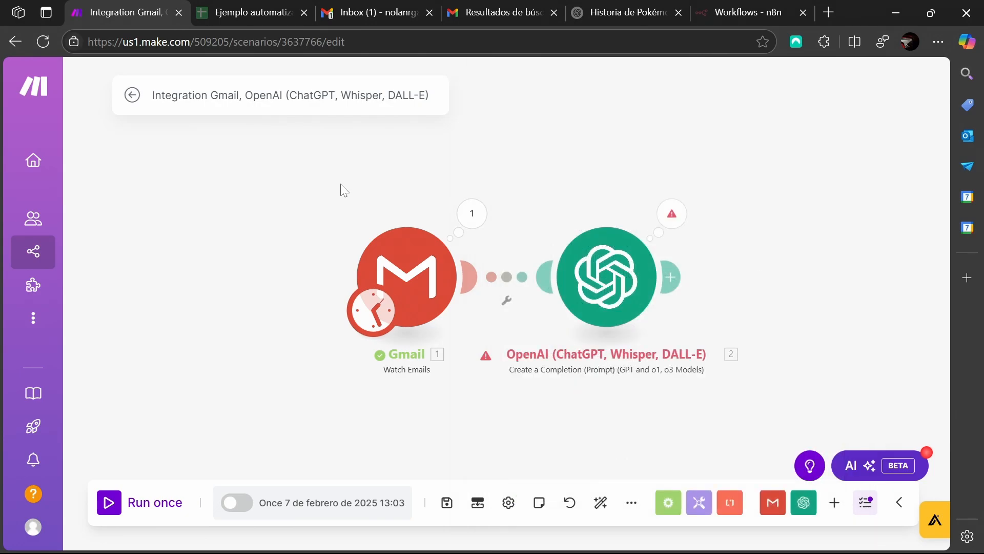
Step: Map the Gmail Text content variable into the text content of the OpenAI module's User message and save the module
{"action": "left_click", "coordinate": [603, 280]}
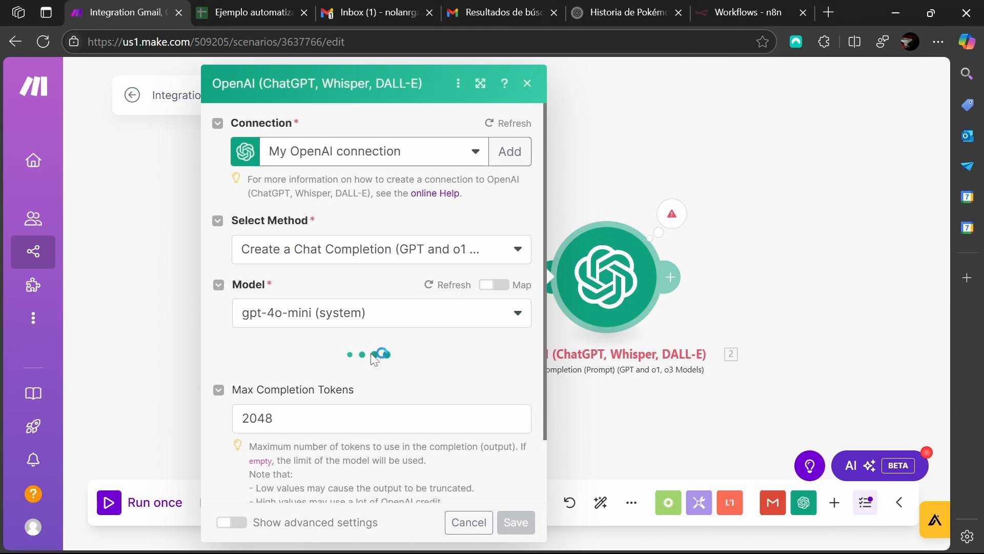
{"action": "scroll", "coordinate": [354, 327], "scroll_direction": "down", "scroll_amount": 6}
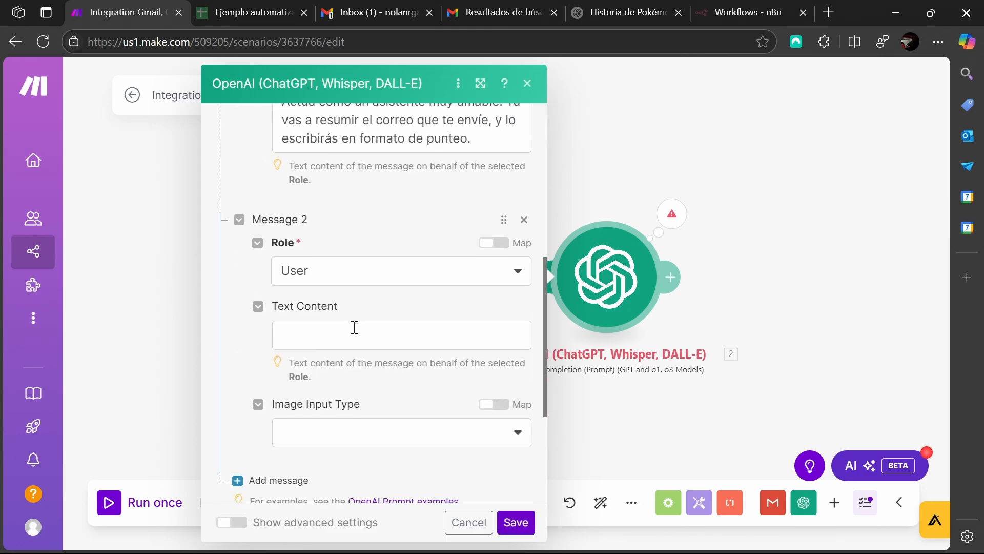
{"action": "left_click", "coordinate": [351, 334]}
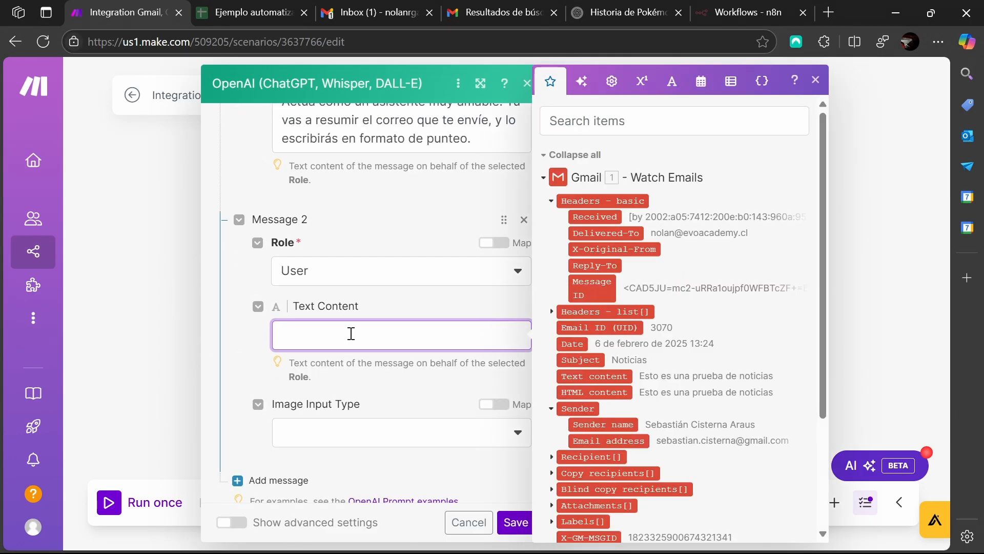
{"action": "scroll", "coordinate": [646, 326], "scroll_direction": "down", "scroll_amount": 2}
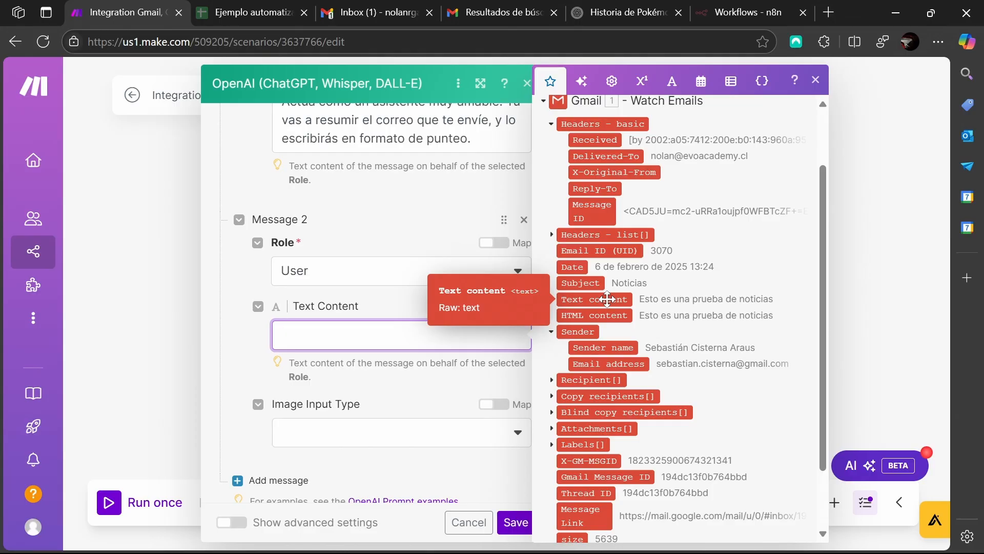
{"action": "left_click_drag", "start_coordinate": [607, 299], "coordinate": [393, 337]}
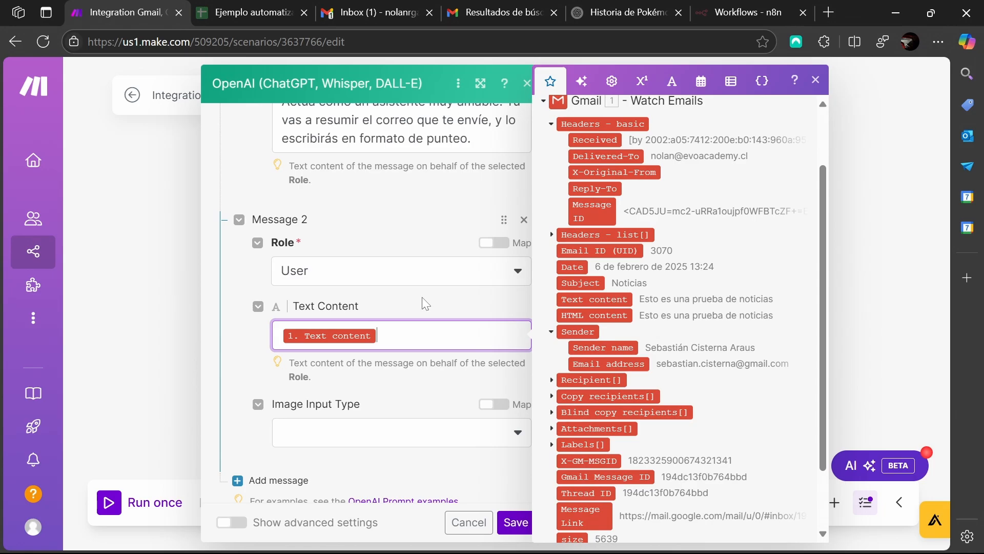
{"action": "scroll", "coordinate": [487, 457], "scroll_direction": "down", "scroll_amount": 3}
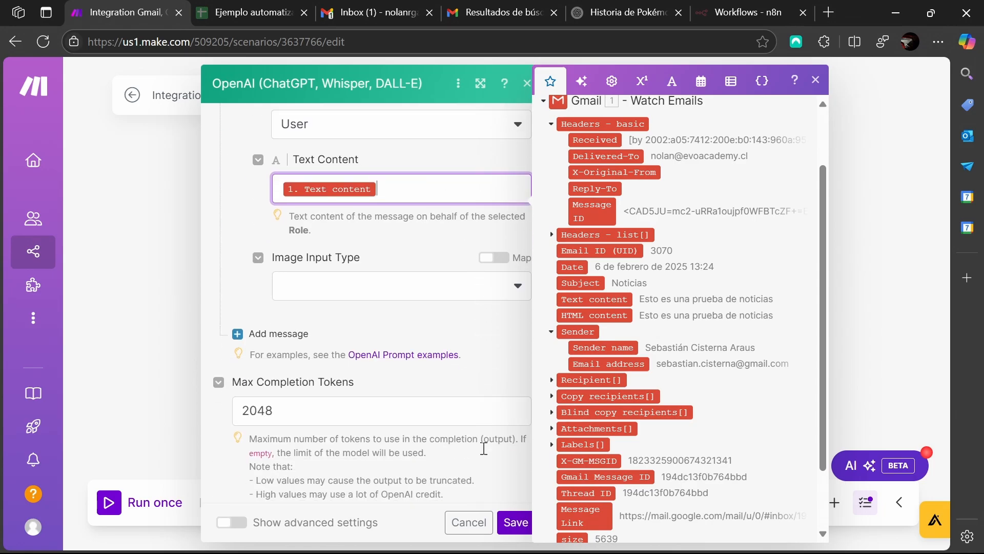
{"action": "left_click", "coordinate": [510, 519]}
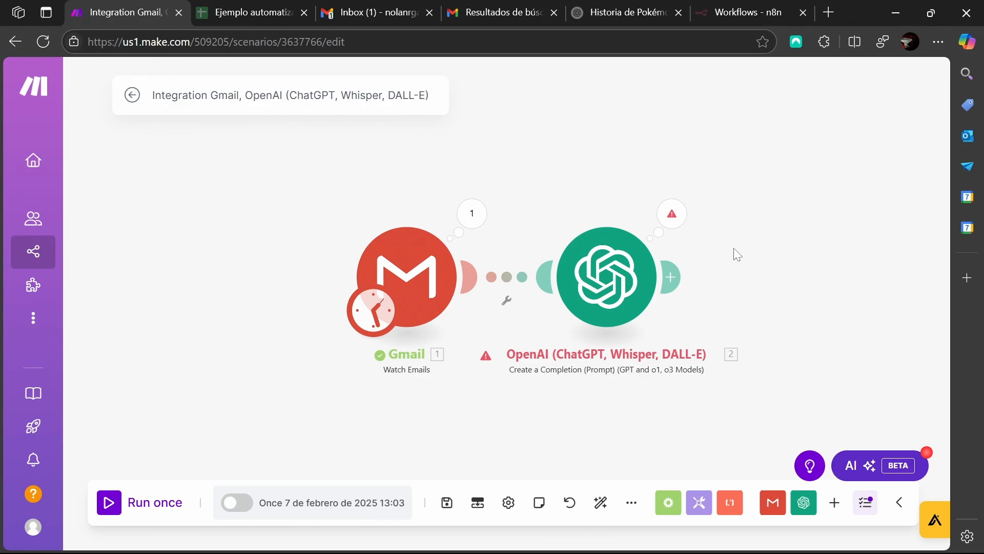
Step: Add a Gmail Create a Draft module after the OpenAI module and set its folder to Borradores
{"action": "left_click", "coordinate": [678, 279]}
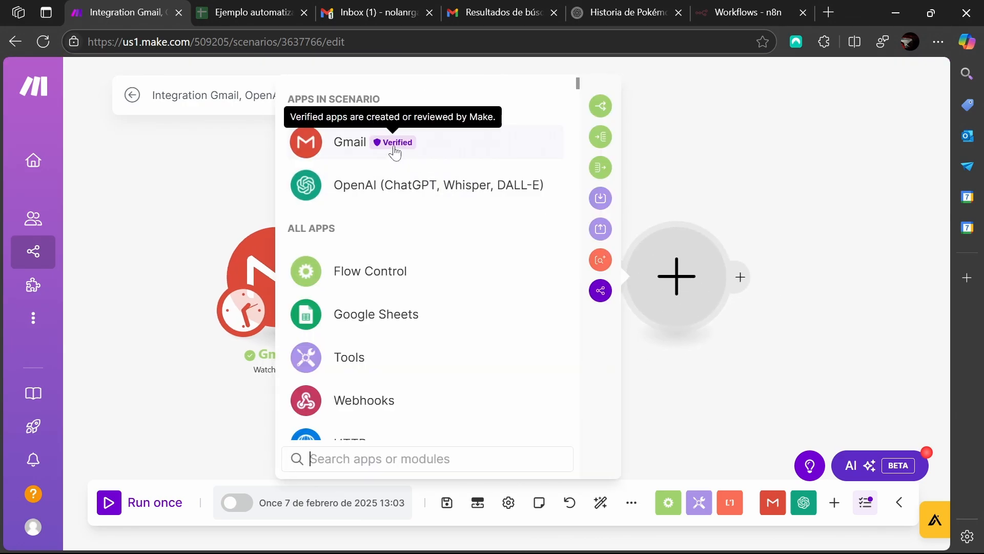
{"action": "left_click", "coordinate": [343, 145]}
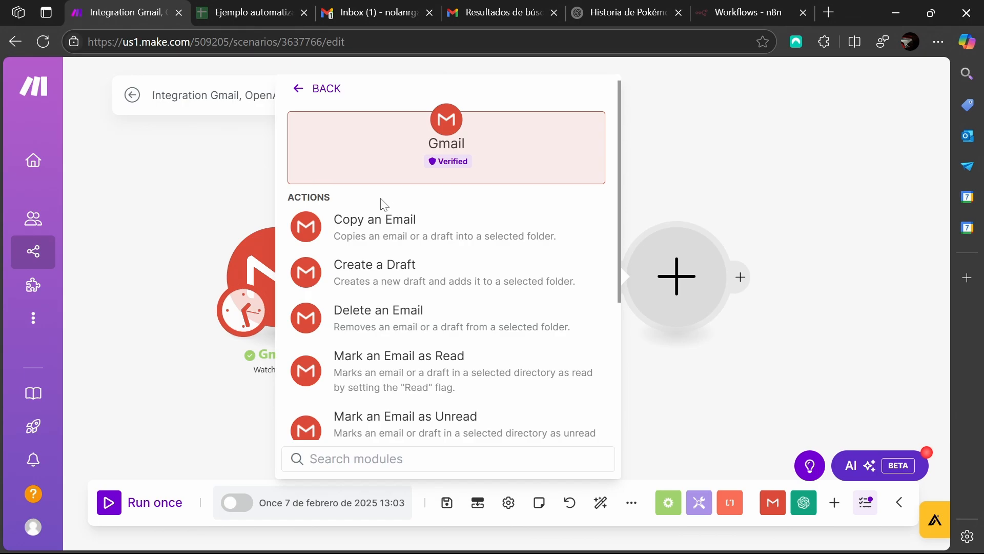
{"action": "left_click", "coordinate": [376, 280]}
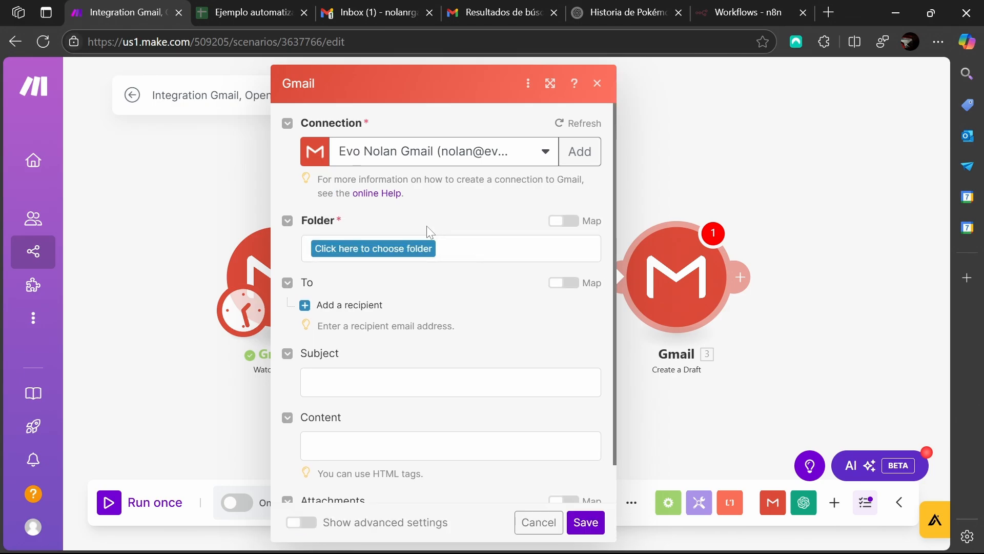
{"action": "left_click", "coordinate": [384, 248]}
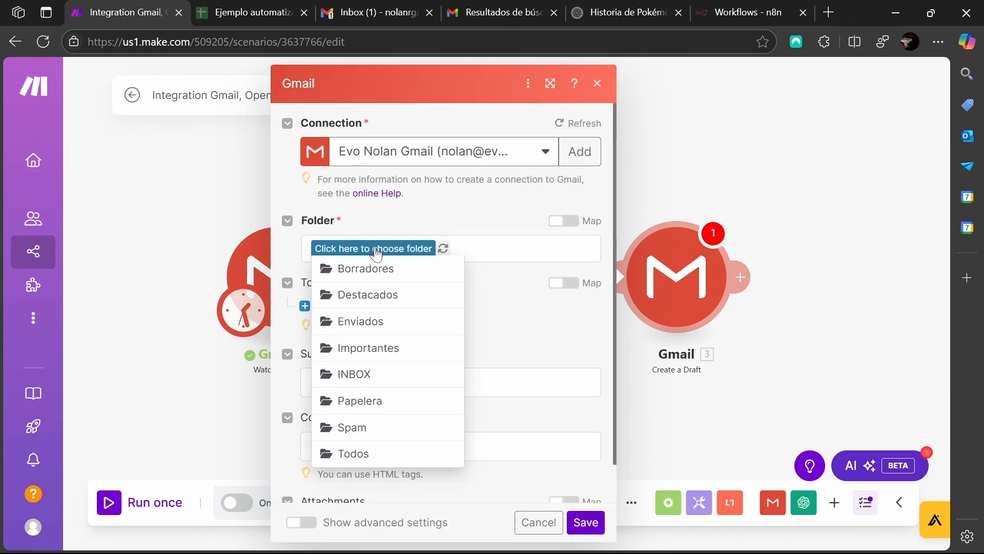
{"action": "left_click", "coordinate": [372, 272]}
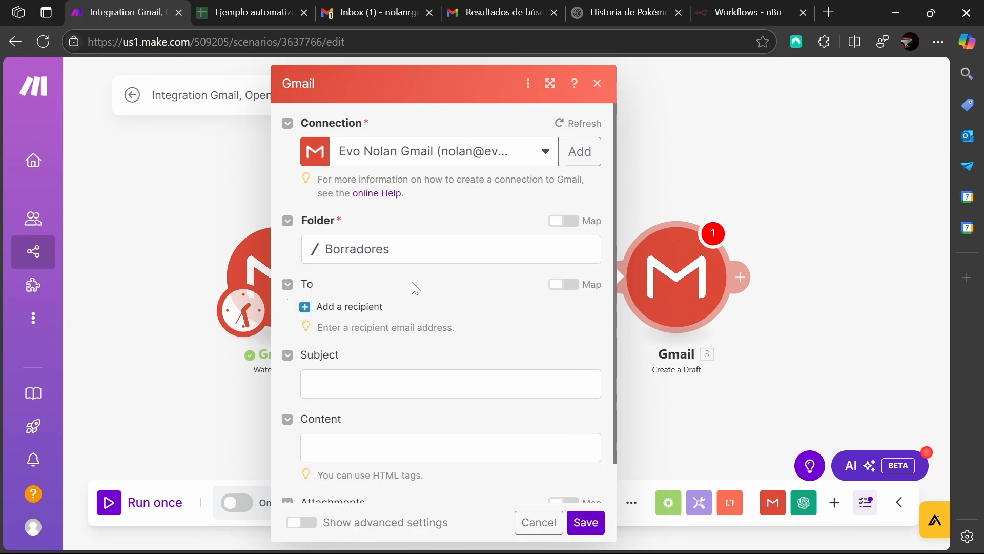
Step: Add a recipient to the draft and map the Watch Emails module's Sender: Email address variable as its email address
{"action": "scroll", "coordinate": [338, 280], "scroll_direction": "down", "scroll_amount": 1}
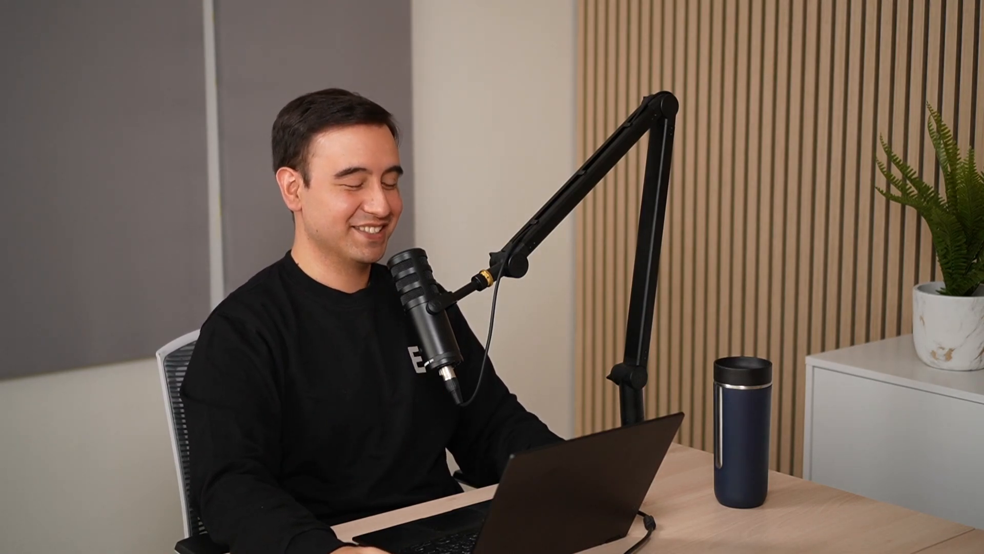
{"action": "left_click", "coordinate": [383, 292]}
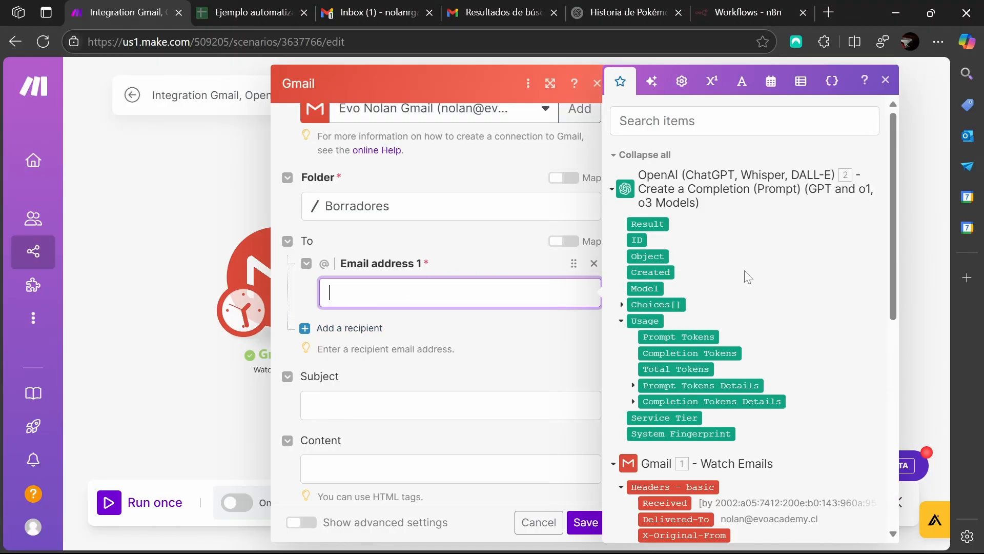
{"action": "scroll", "coordinate": [748, 277], "scroll_direction": "down", "scroll_amount": 5}
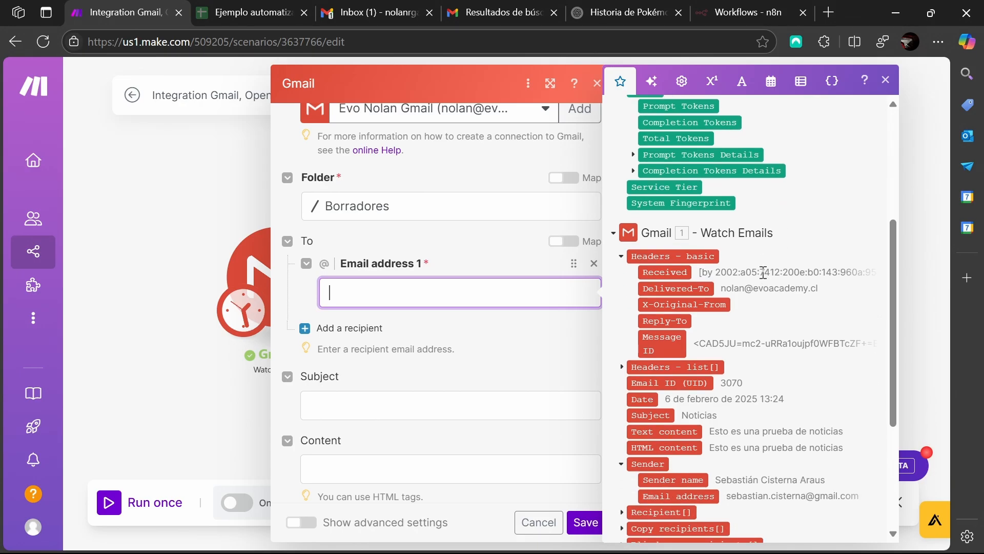
{"action": "scroll", "coordinate": [762, 274], "scroll_direction": "down", "scroll_amount": 2}
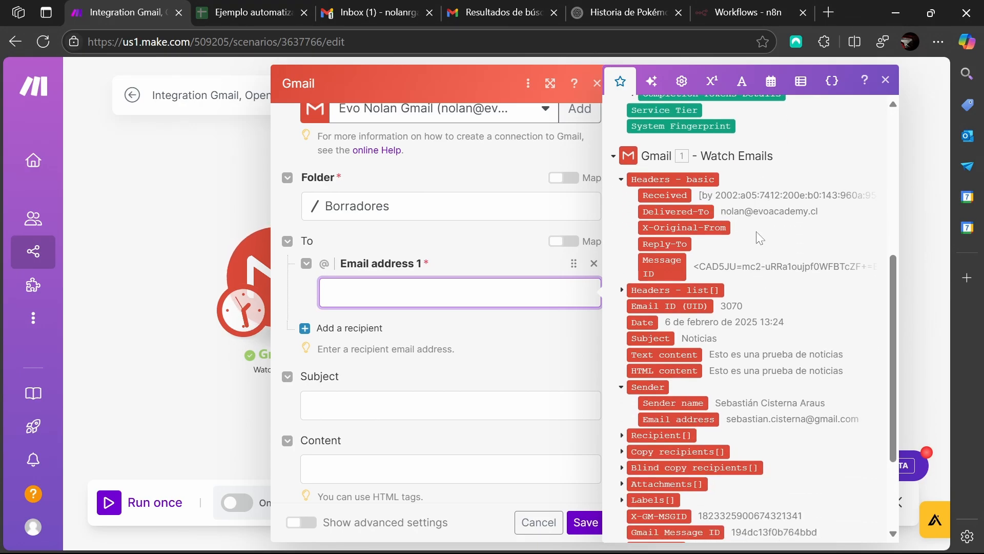
{"action": "scroll", "coordinate": [753, 235], "scroll_direction": "down", "scroll_amount": 3}
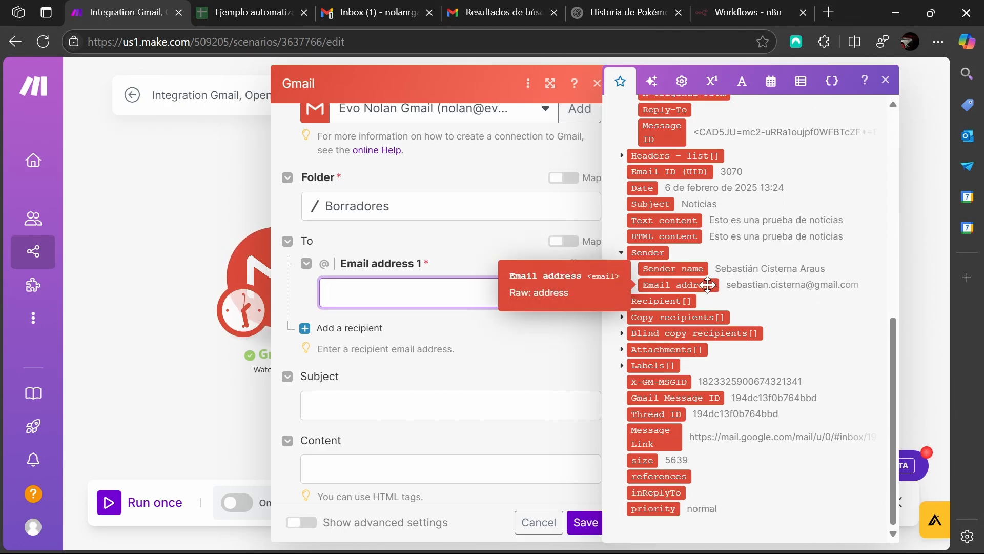
{"action": "left_click_drag", "start_coordinate": [708, 284], "coordinate": [430, 295]}
Step: Set the draft's subject to "Noticia resumida"
{"action": "scroll", "coordinate": [423, 259], "scroll_direction": "down", "scroll_amount": 1}
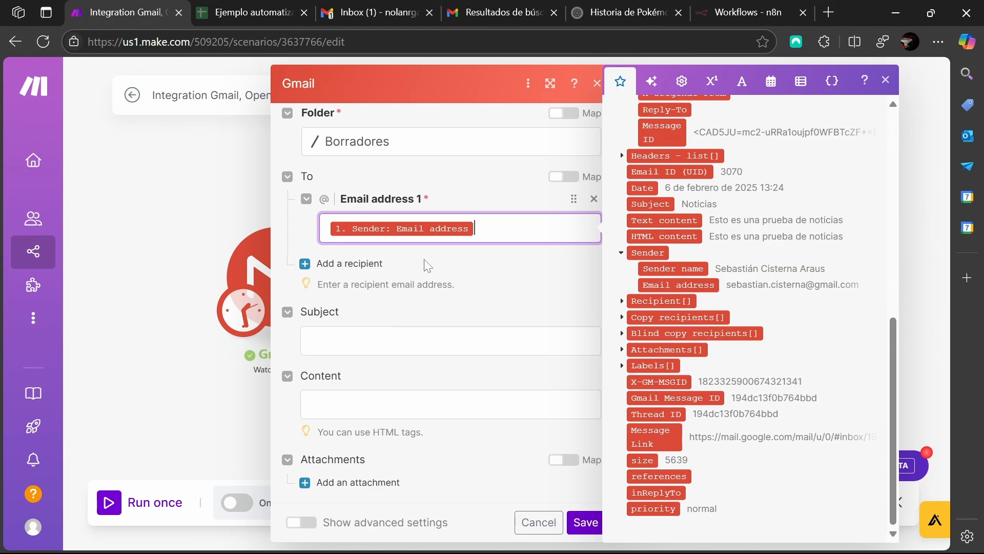
{"action": "left_click", "coordinate": [358, 340]}
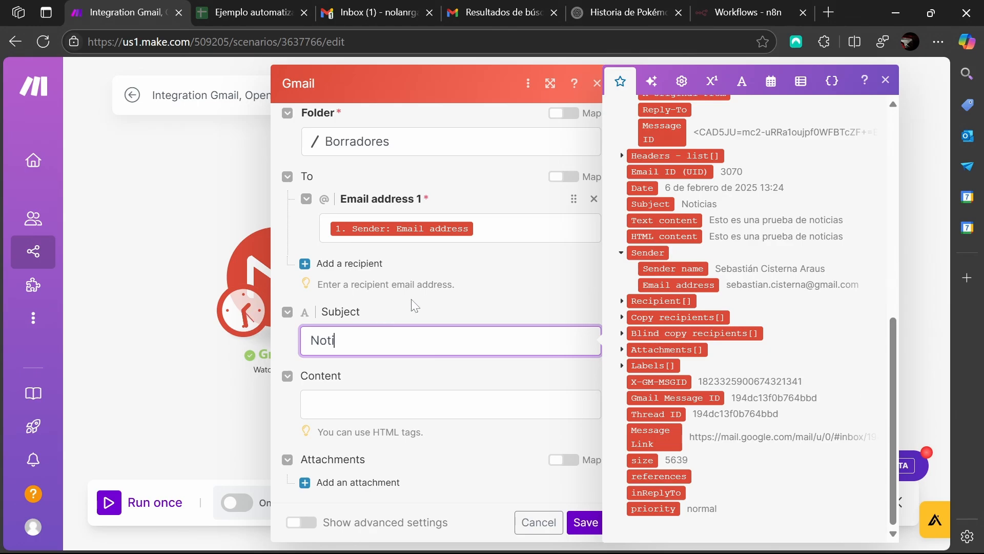
{"action": "type", "text": "Noticia resumida"}
Step: Map OpenAI's Choices[]: Message.Content variable into the draft's content, and save the module and the scenario
{"action": "left_click", "coordinate": [393, 399]}
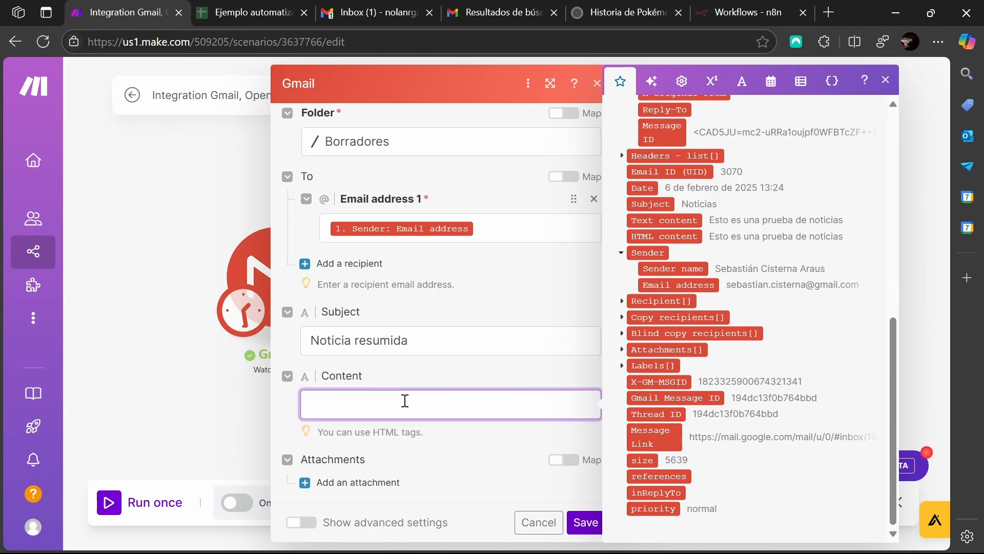
{"action": "scroll", "coordinate": [658, 309], "scroll_direction": "up", "scroll_amount": 6}
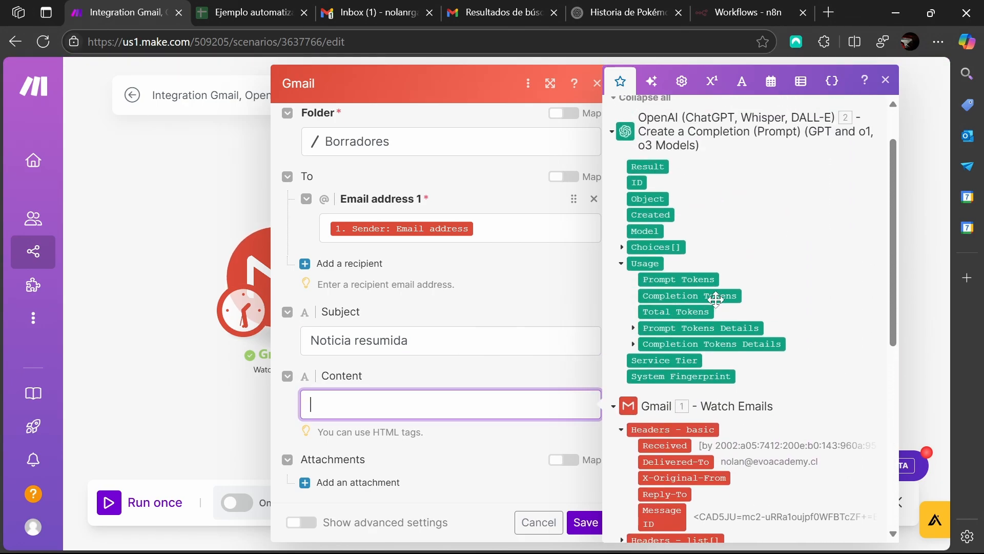
{"action": "left_click", "coordinate": [623, 247]}
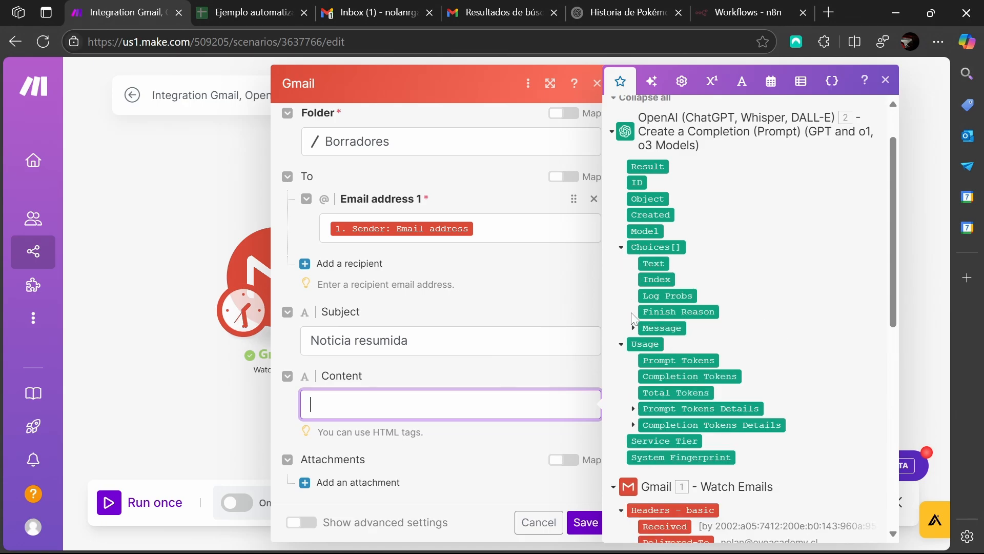
{"action": "left_click", "coordinate": [635, 330]}
{"action": "scroll", "coordinate": [656, 308], "scroll_direction": "down", "scroll_amount": 2}
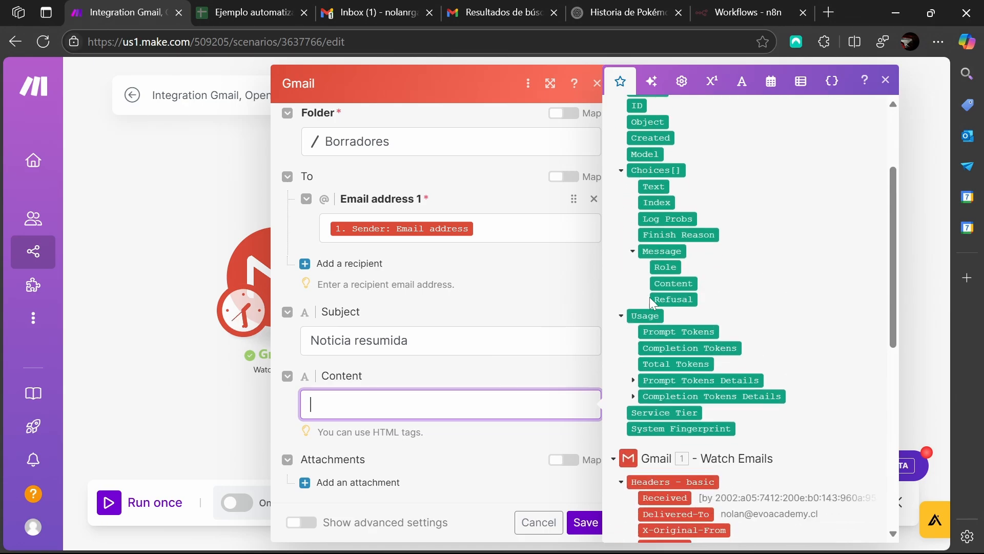
{"action": "left_click_drag", "start_coordinate": [669, 284], "coordinate": [483, 377]}
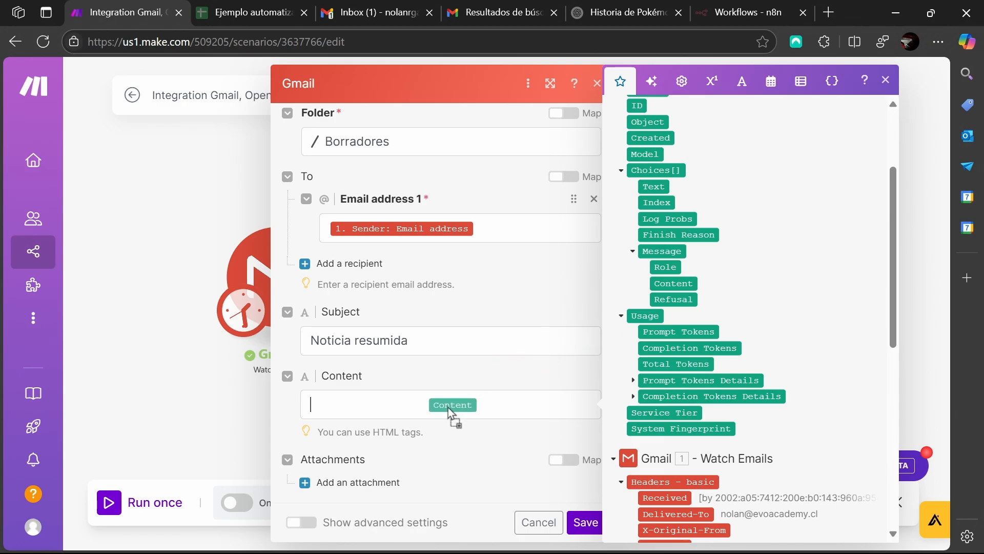
{"action": "left_click_drag", "start_coordinate": [448, 407], "coordinate": [450, 405]}
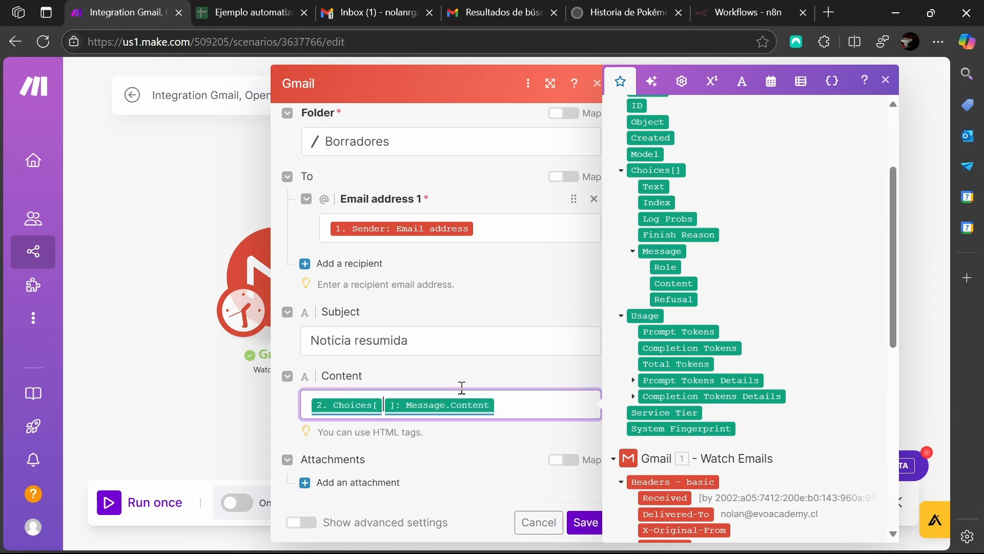
{"action": "left_click", "coordinate": [584, 521]}
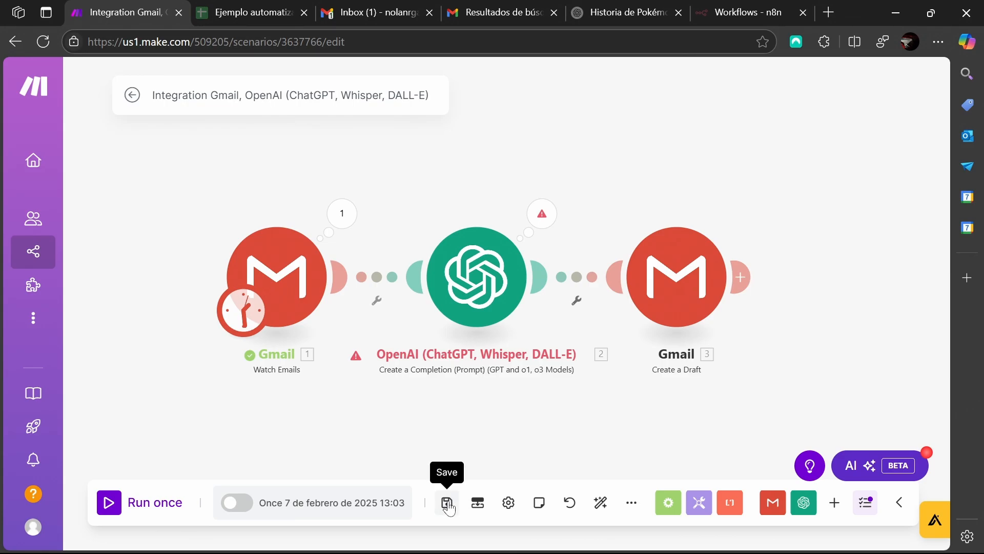
{"action": "left_click", "coordinate": [447, 504]}
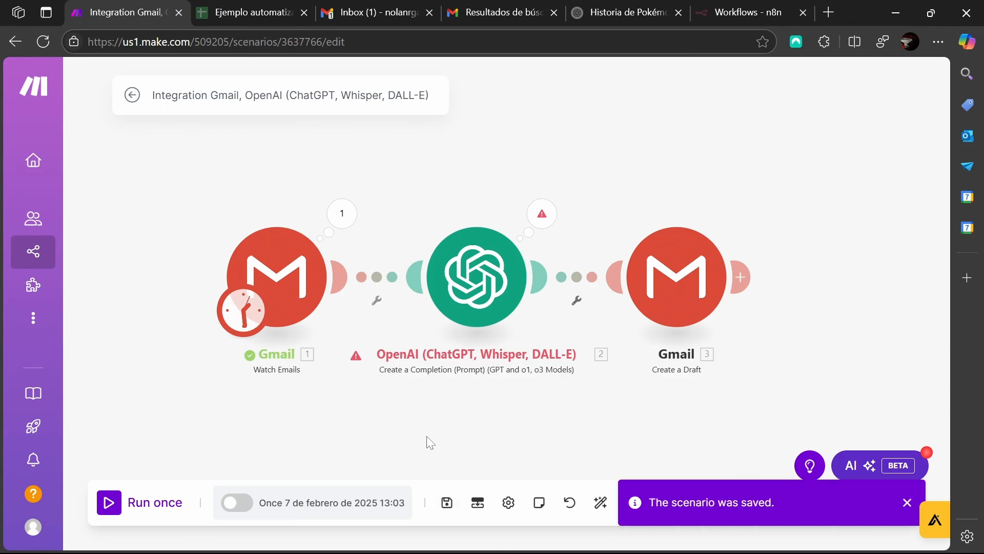